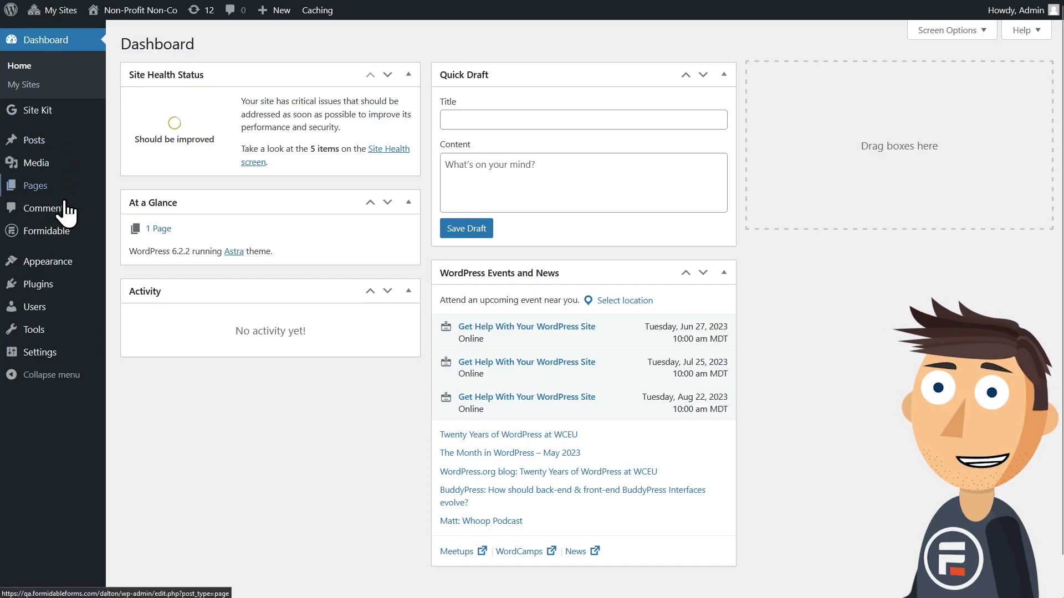
- Activate the Bootstrap Modal add-on from the Formidable Forms Add-Ons page
{"action": "mouse_move", "coordinate": [46, 231]}
{"action": "left_click", "coordinate": [136, 384]}
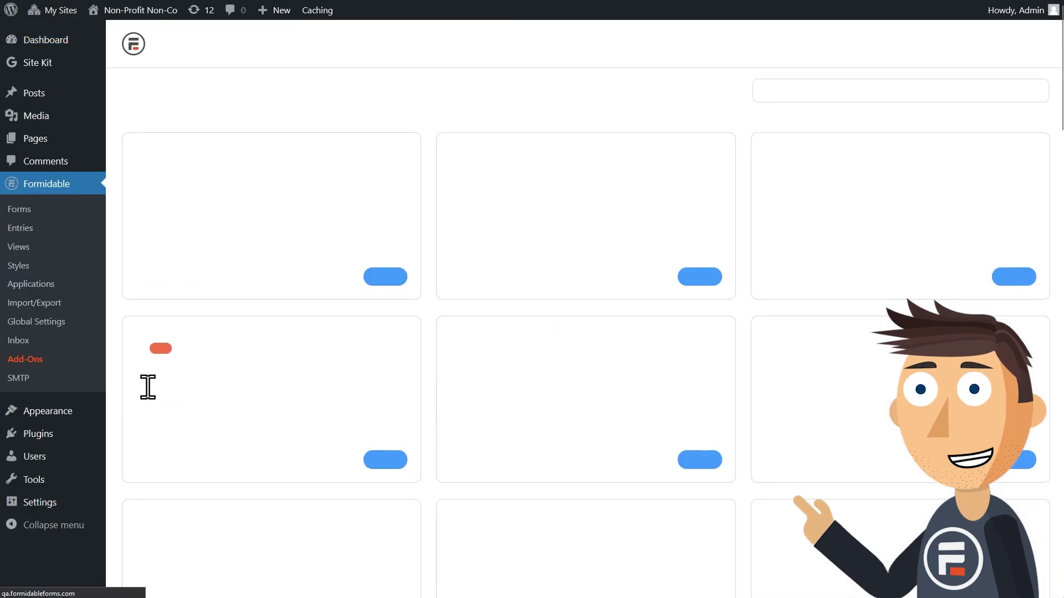
{"action": "scroll", "coordinate": [523, 338], "scroll_direction": "down", "scroll_amount": 2}
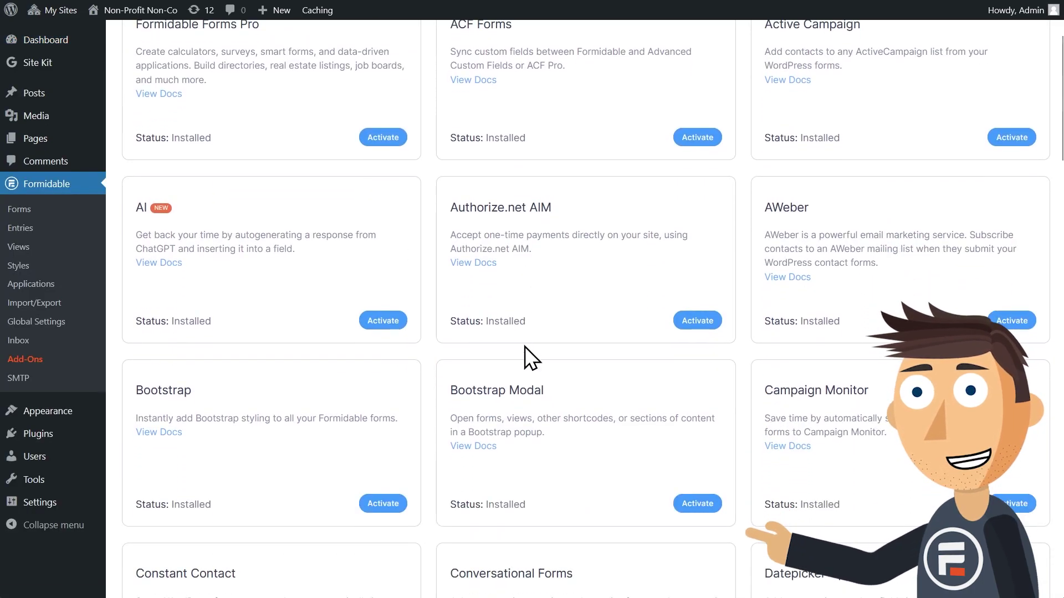
{"action": "left_click", "coordinate": [698, 504]}
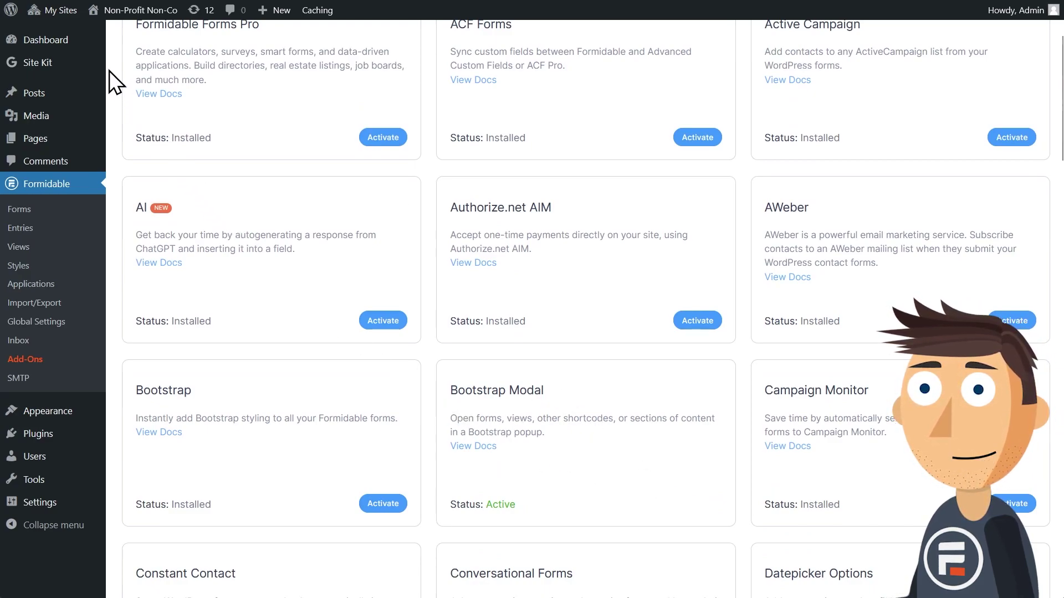
- Open the Contact Us page in the editor from All Pages
{"action": "left_click", "coordinate": [36, 138]}
{"action": "left_click", "coordinate": [172, 143]}
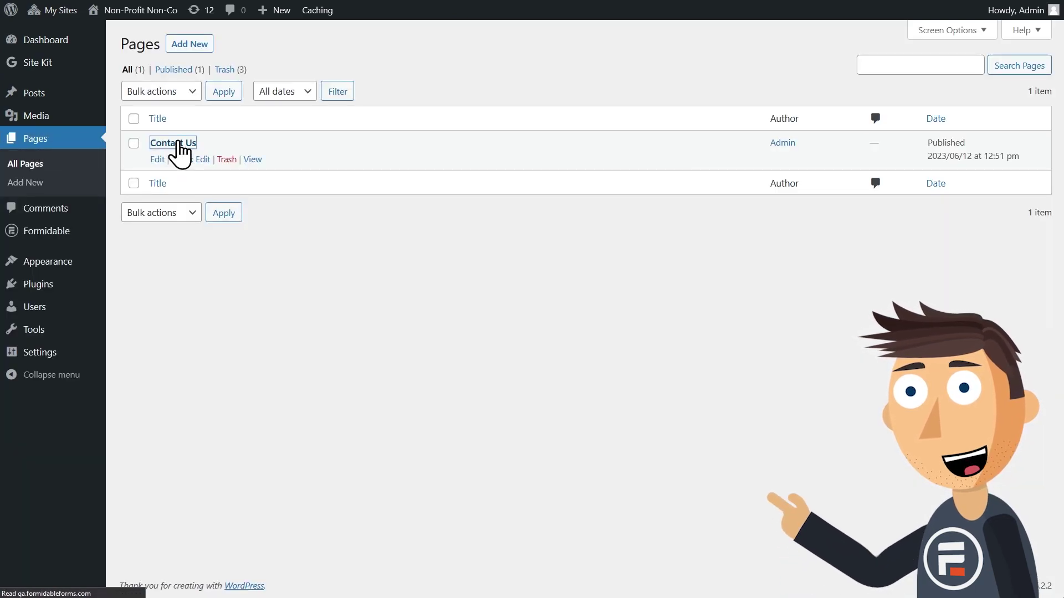
{"action": "left_click", "coordinate": [254, 172]}
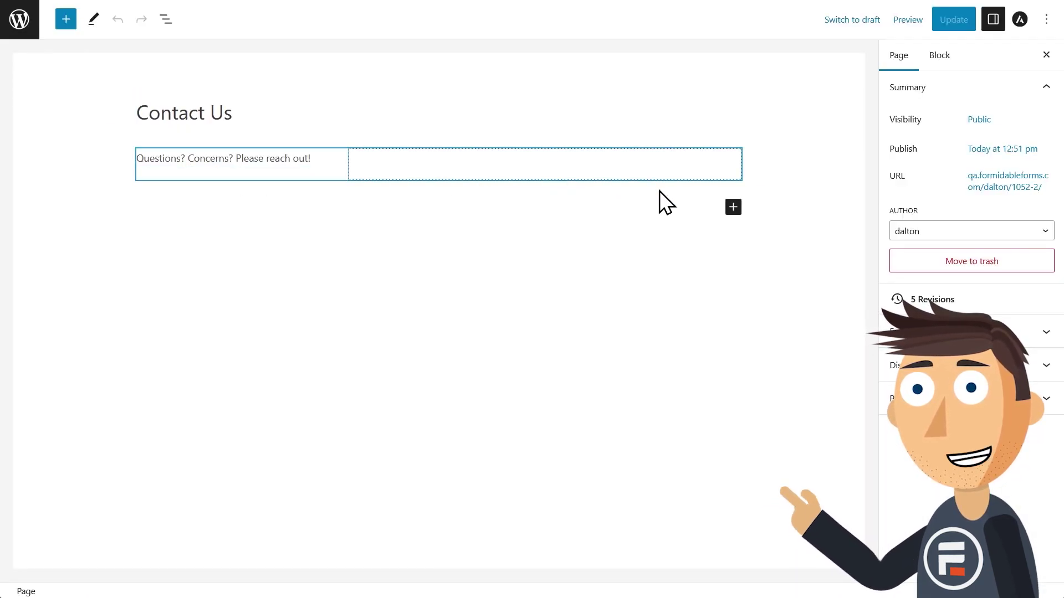
- Insert a Formidable Modal block into the empty right column by searching 'modal'
{"action": "left_click", "coordinate": [714, 164]}
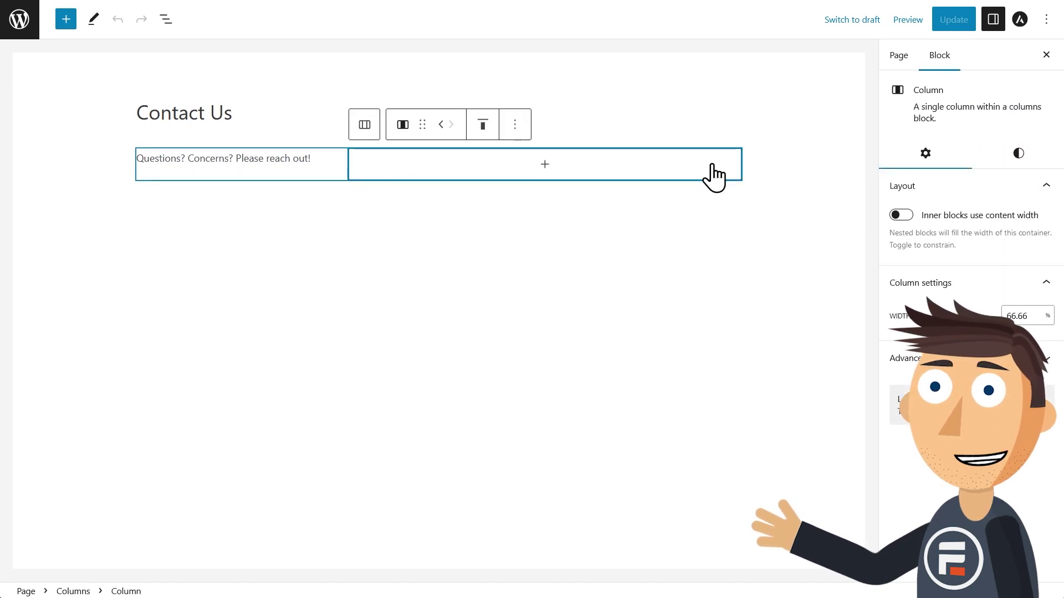
{"action": "left_click", "coordinate": [543, 167]}
{"action": "left_click", "coordinate": [541, 214]}
{"action": "type", "text": "mod"}
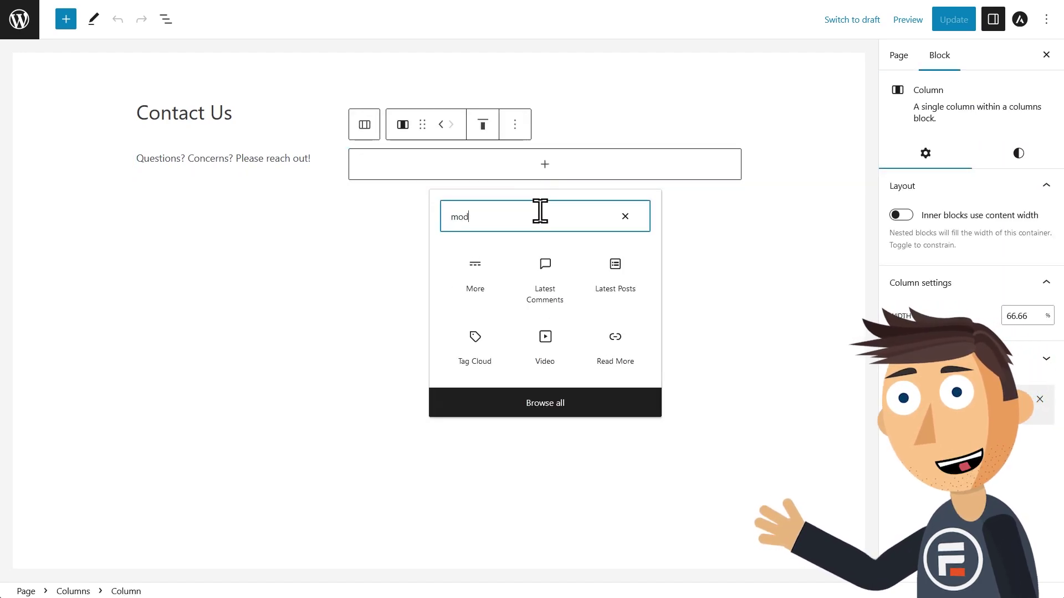
{"action": "type", "text": "al"}
{"action": "left_click", "coordinate": [474, 274]}
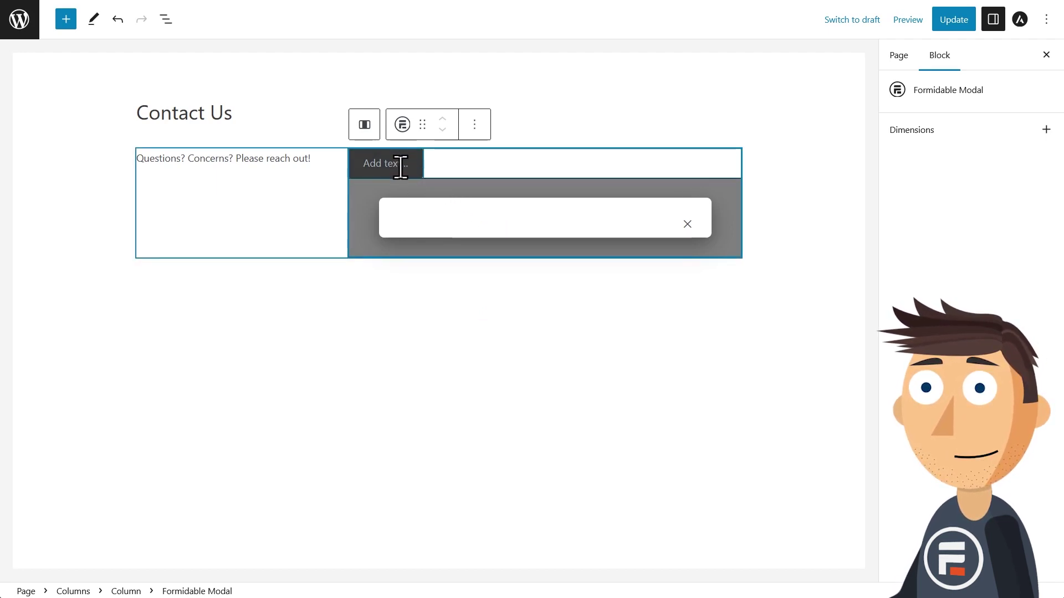
- Select the Modal Content and lower the overlay colour's opacity to a lighter grey
{"action": "left_click", "coordinate": [513, 218]}
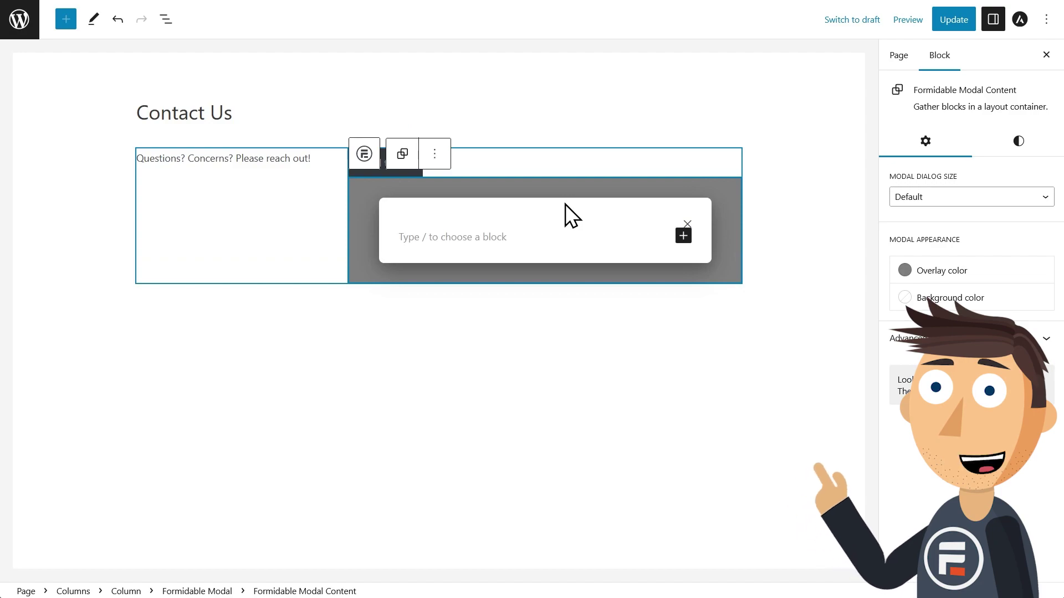
{"action": "left_click", "coordinate": [904, 271]}
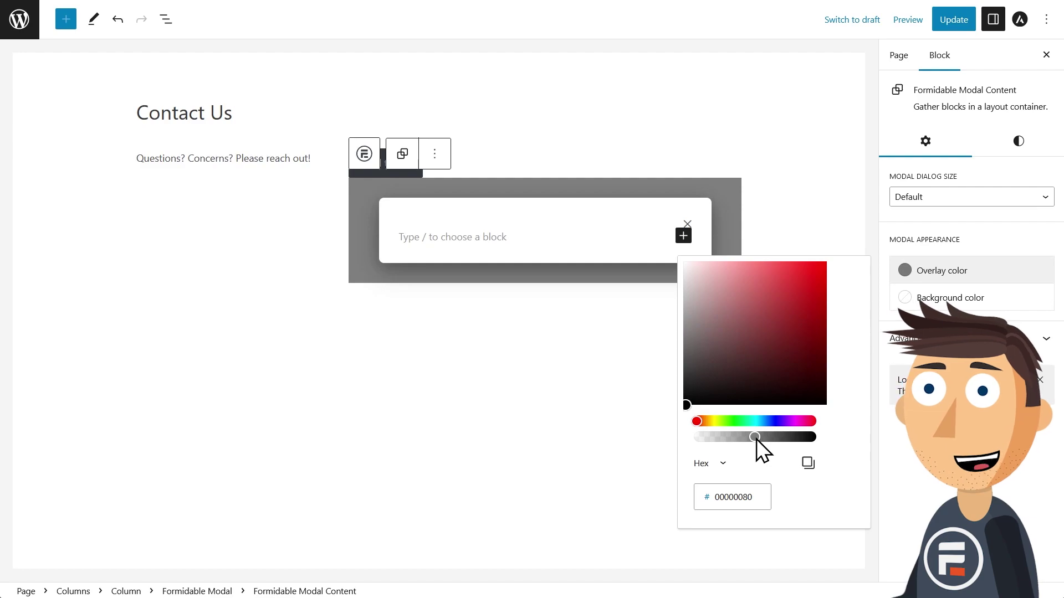
{"action": "left_click_drag", "start_coordinate": [757, 440], "coordinate": [731, 438]}
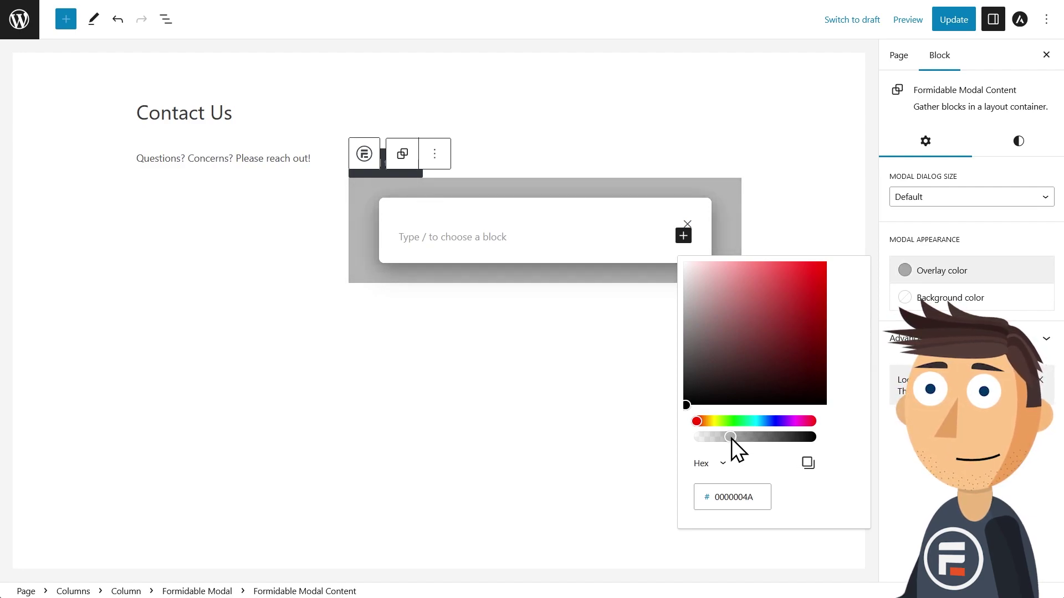
- Set the pop-up background colour to pale yellow FFFCD7
{"action": "left_click", "coordinate": [906, 299]}
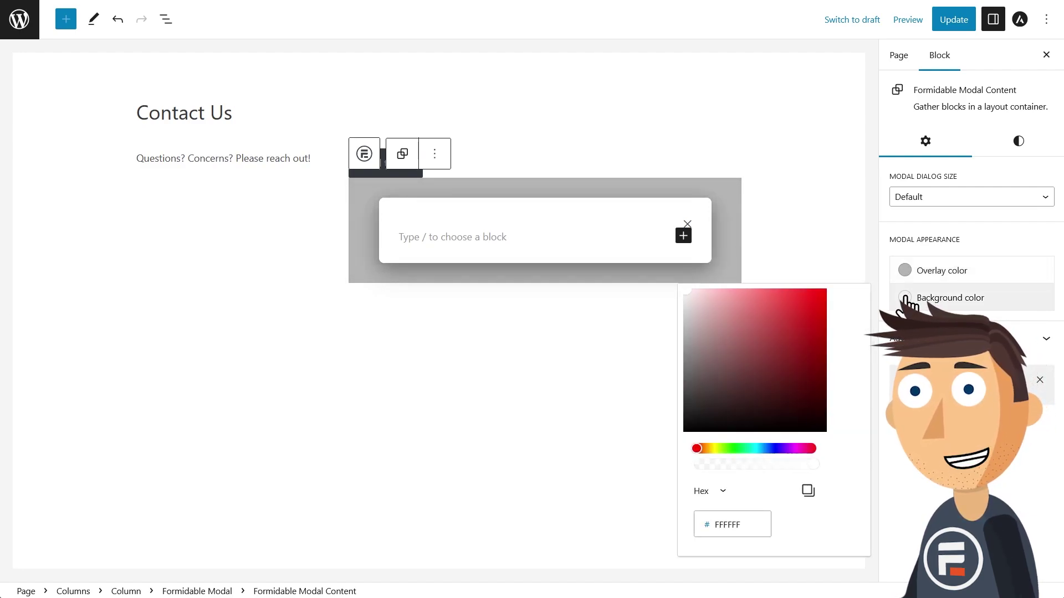
{"action": "left_click", "coordinate": [716, 450]}
{"action": "left_click", "coordinate": [703, 299]}
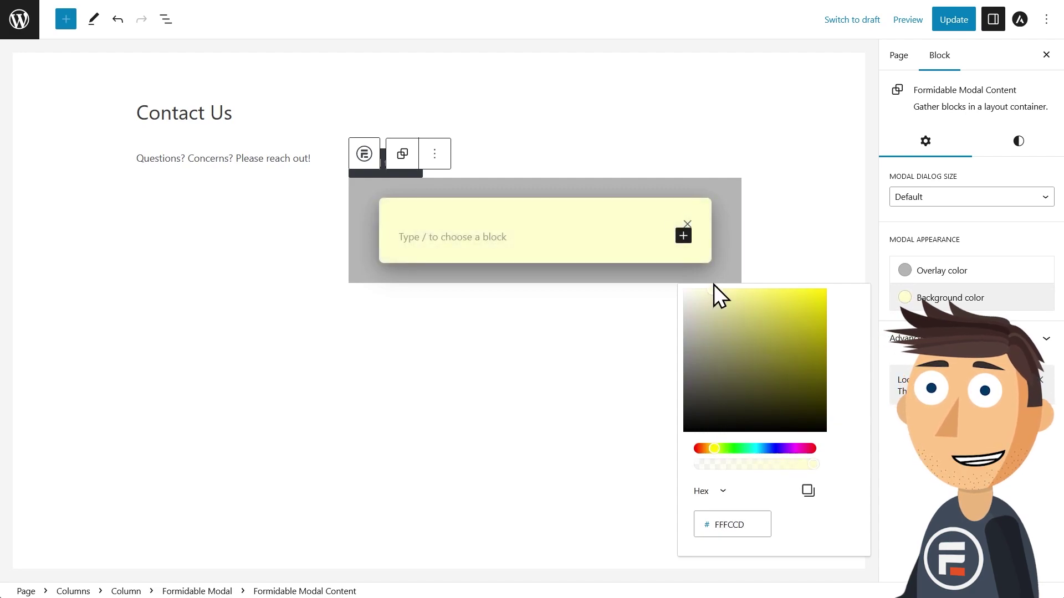
{"action": "left_click", "coordinate": [704, 292]}
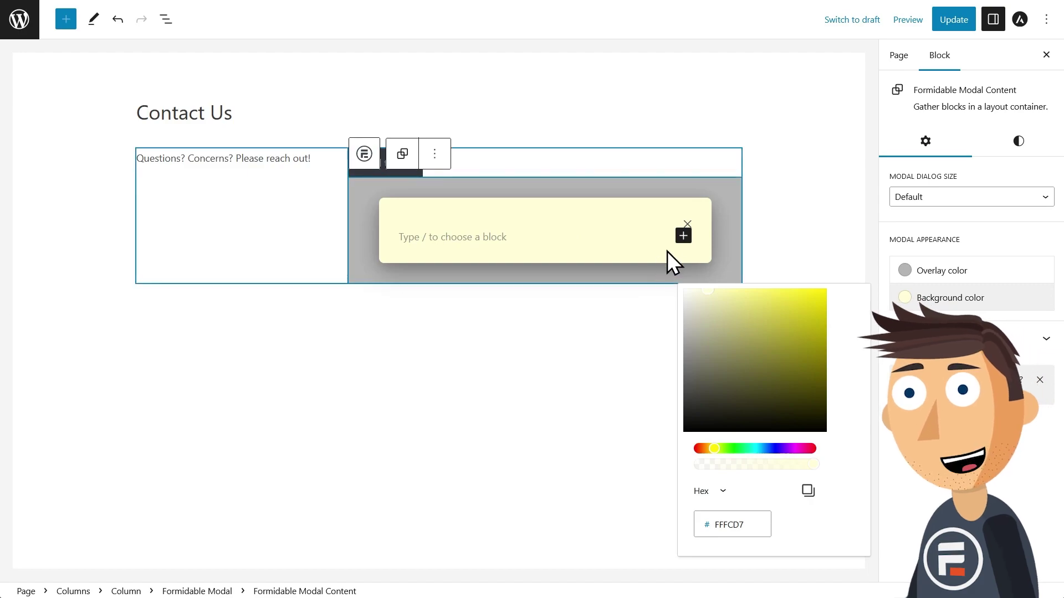
- Add a Formidable Forms block to the pop-up showing the Contact Us form
{"action": "left_click", "coordinate": [682, 236]}
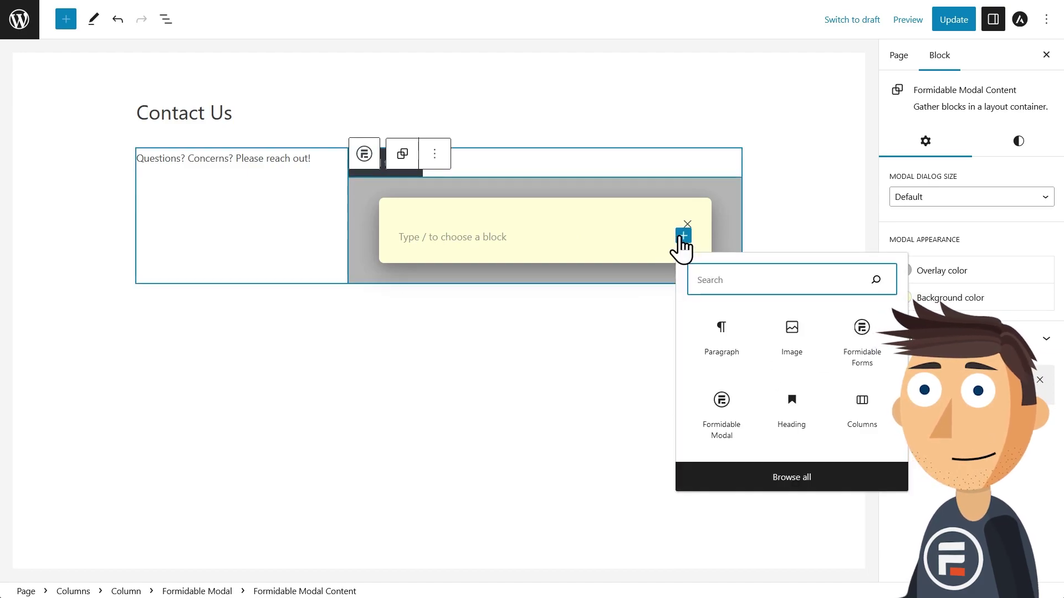
{"action": "left_click", "coordinate": [862, 339]}
{"action": "left_click", "coordinate": [544, 361]}
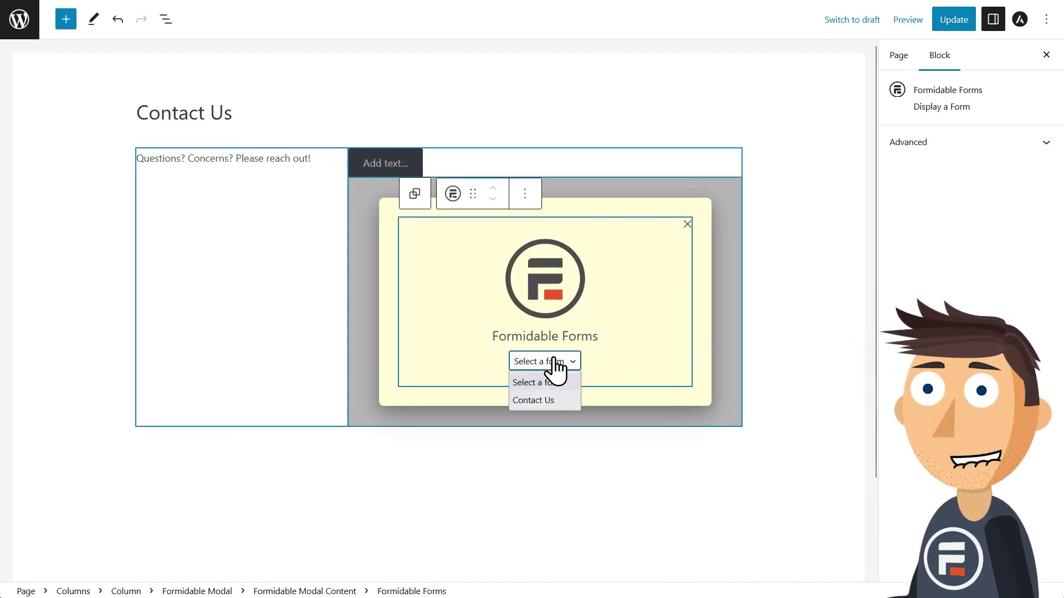
{"action": "left_click", "coordinate": [542, 399]}
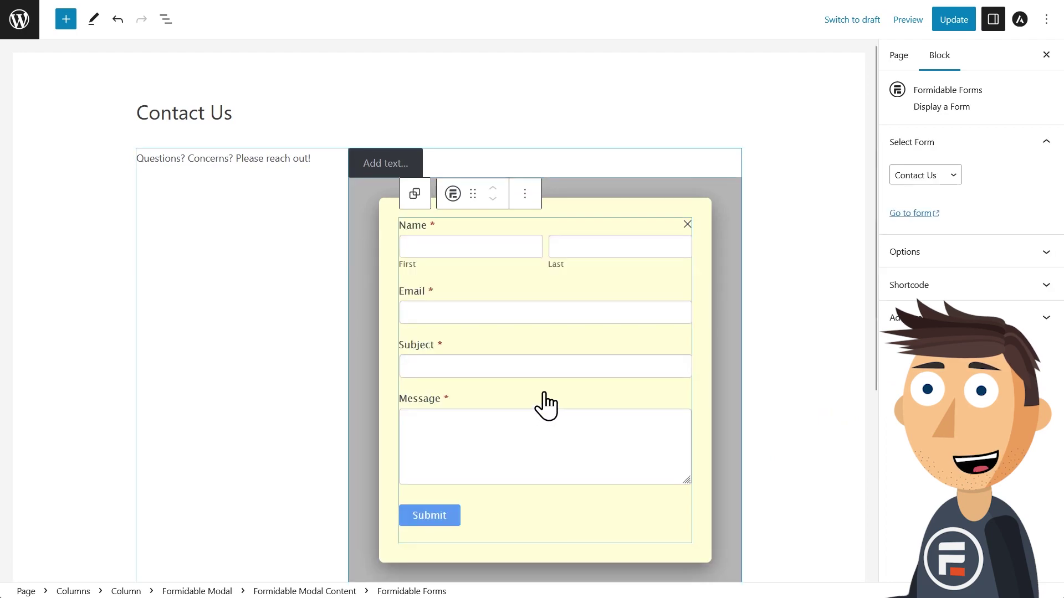
{"action": "left_click", "coordinate": [558, 554]}
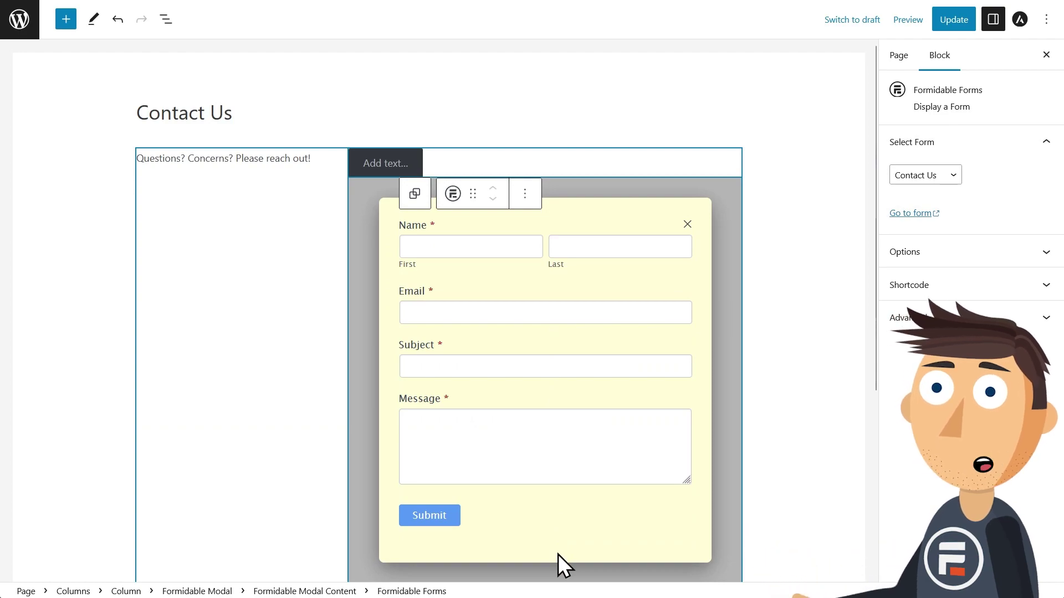
- Insert a 'Contact Us' heading, centre it, and move it above the form
{"action": "left_click", "coordinate": [558, 554]}
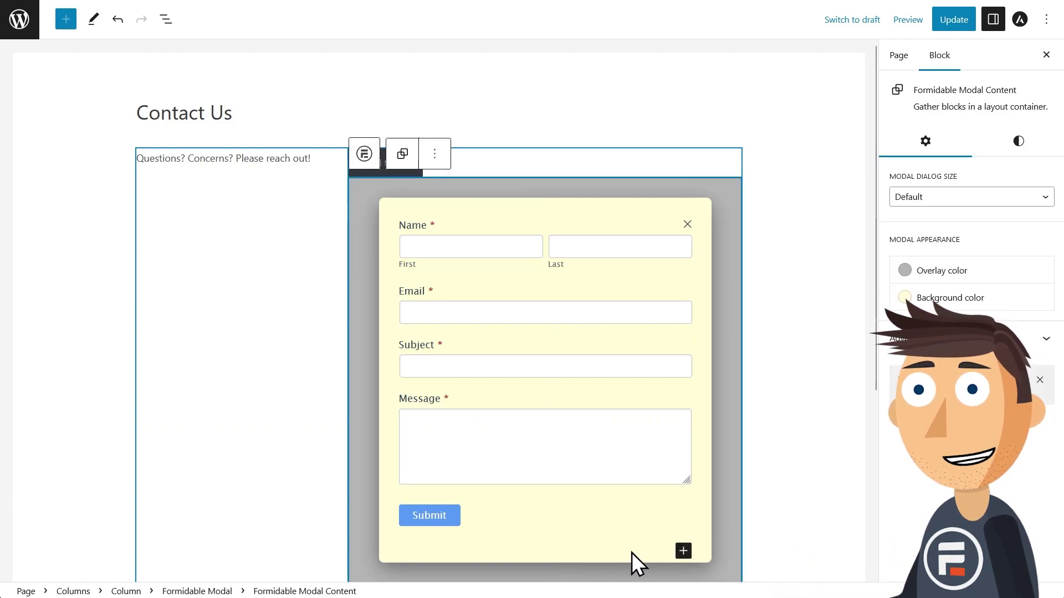
{"action": "left_click", "coordinate": [683, 552]}
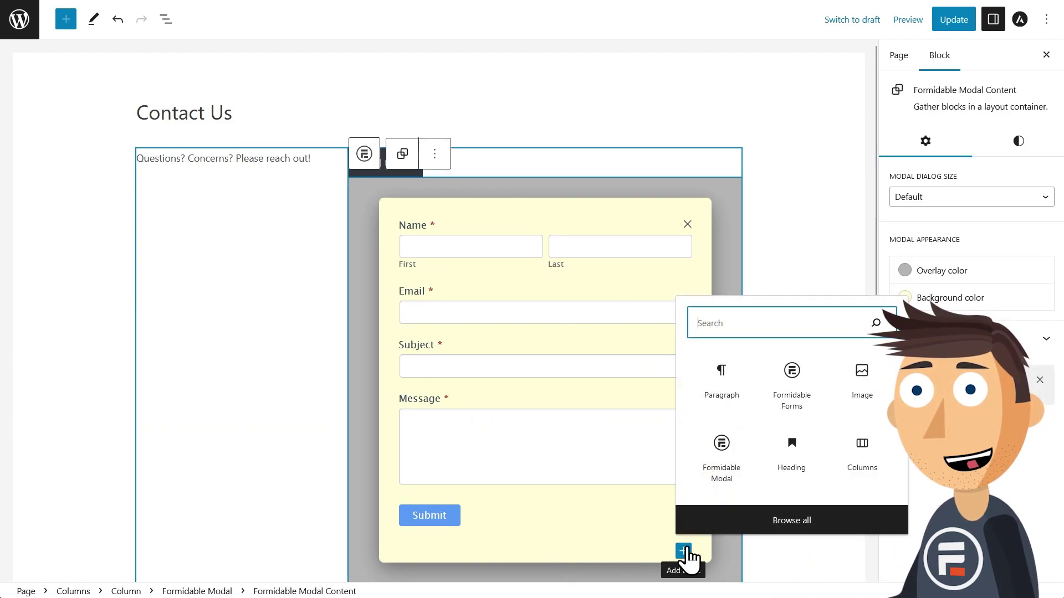
{"action": "left_click", "coordinate": [792, 453]}
{"action": "type", "text": "Contact Us"}
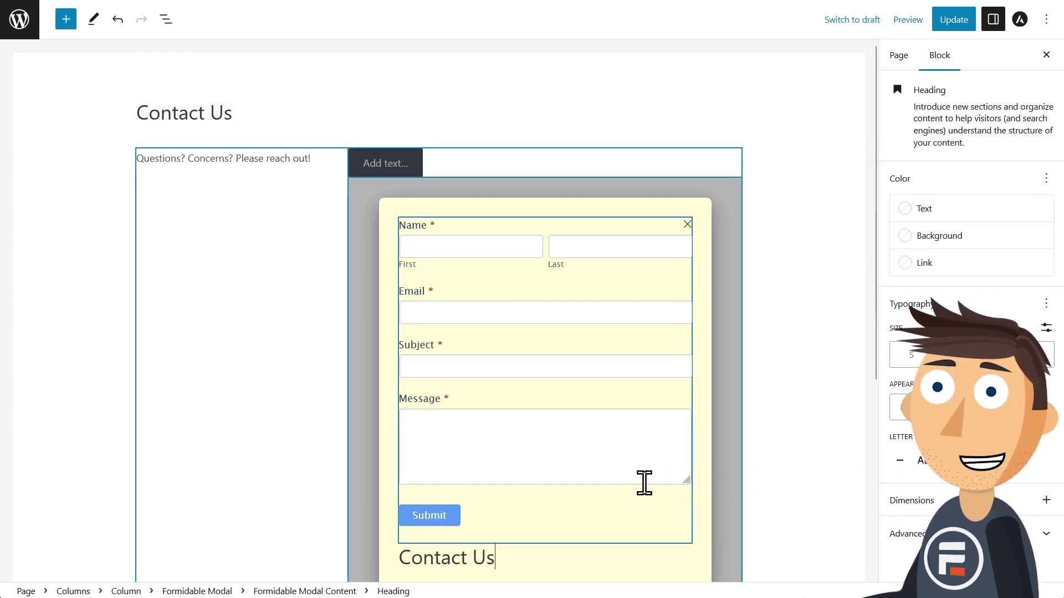
{"action": "scroll", "coordinate": [506, 495], "scroll_direction": "down", "scroll_amount": 3}
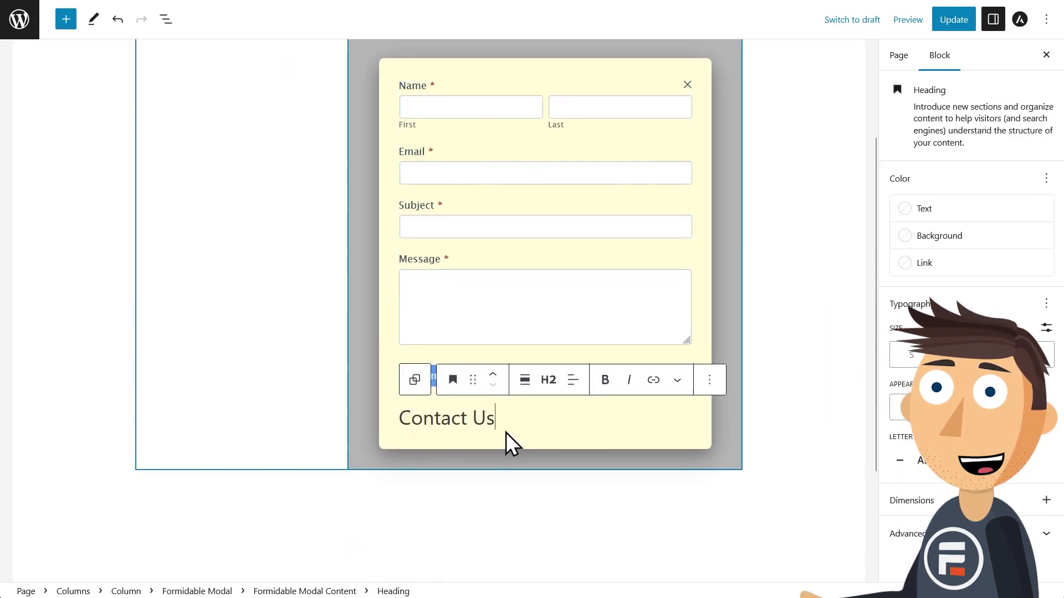
{"action": "left_click_drag", "start_coordinate": [498, 418], "coordinate": [391, 418]}
{"action": "left_click", "coordinate": [600, 380]}
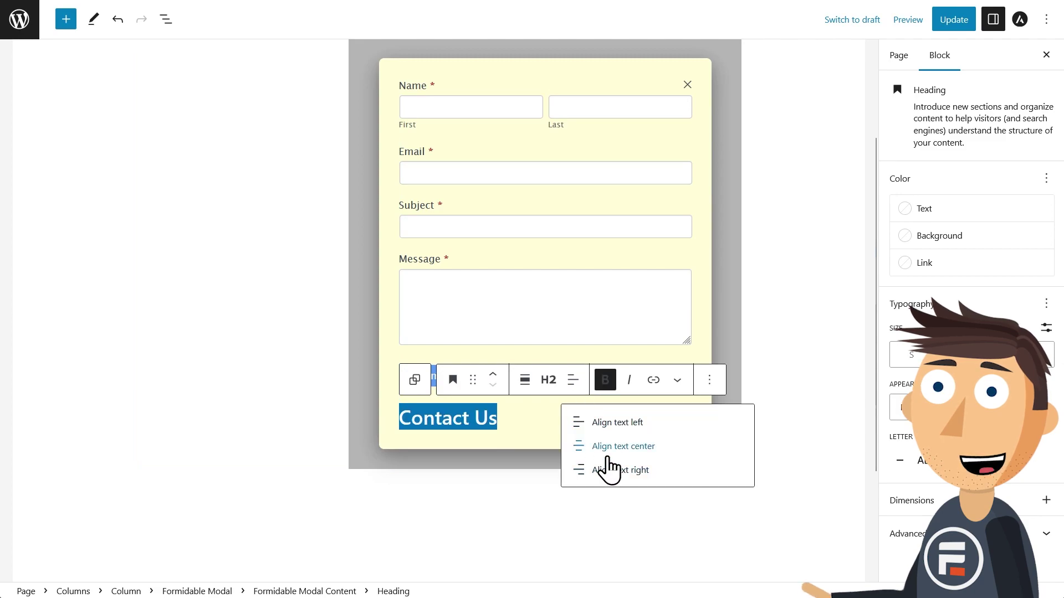
{"action": "left_click", "coordinate": [611, 444]}
{"action": "left_click", "coordinate": [493, 380]}
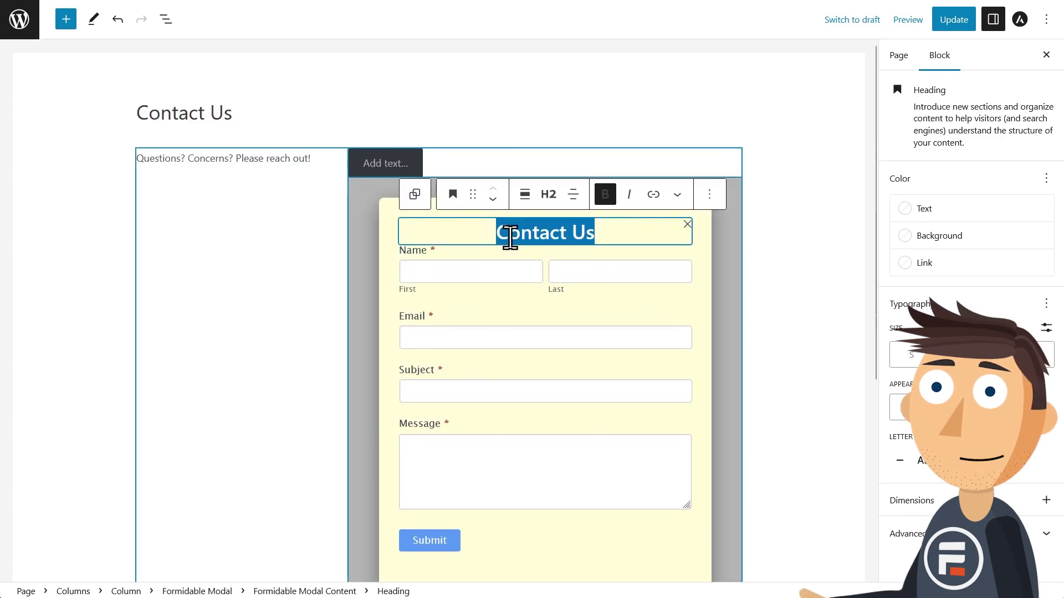
- Set the modal button text to 'Contact Us!', update the page and preview it
{"action": "left_click", "coordinate": [387, 162]}
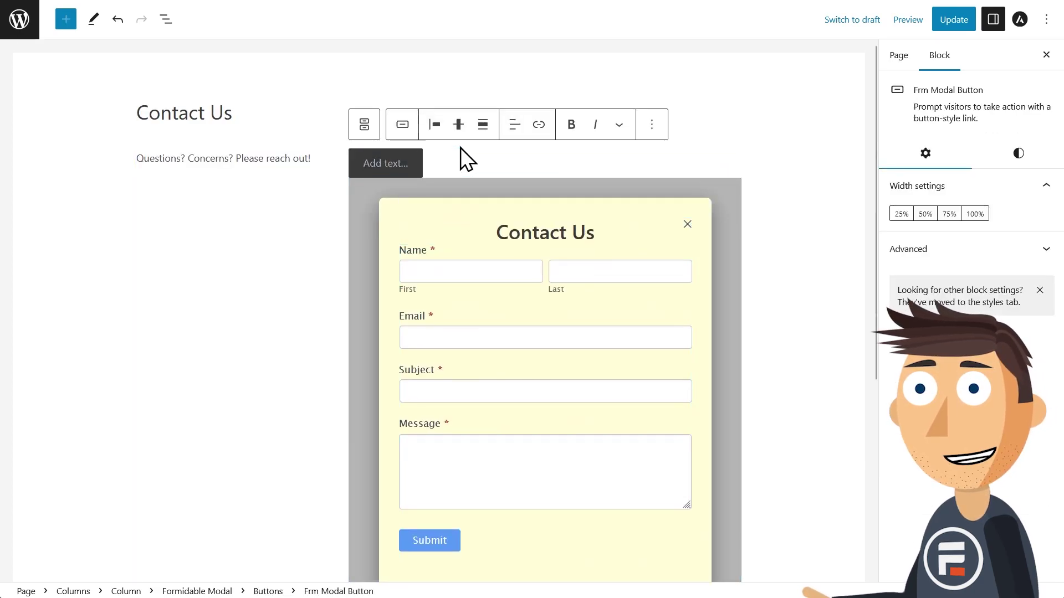
{"action": "type", "text": "Contact Us!"}
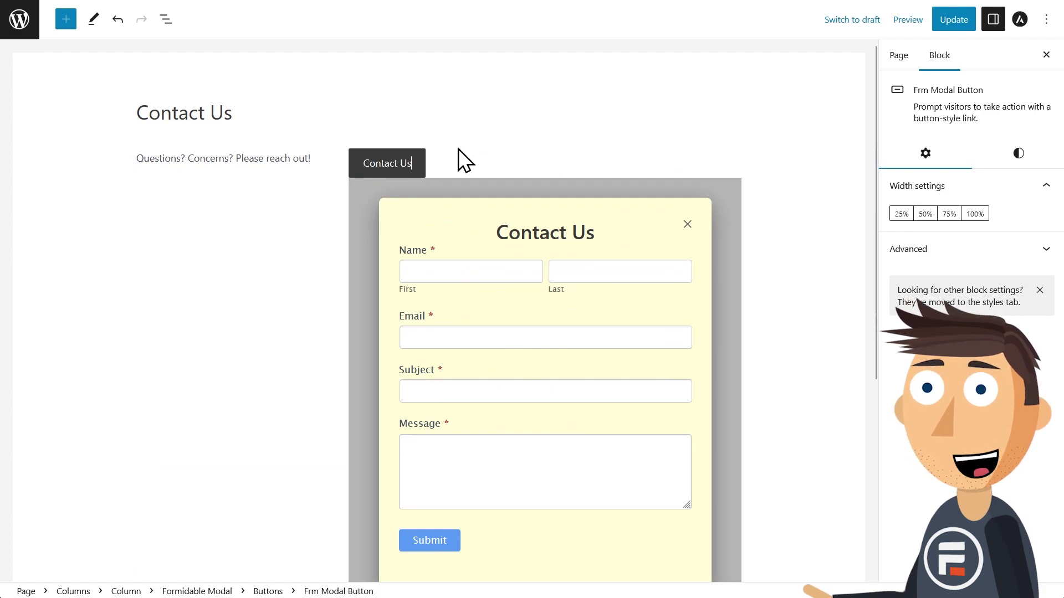
{"action": "left_click", "coordinate": [762, 166]}
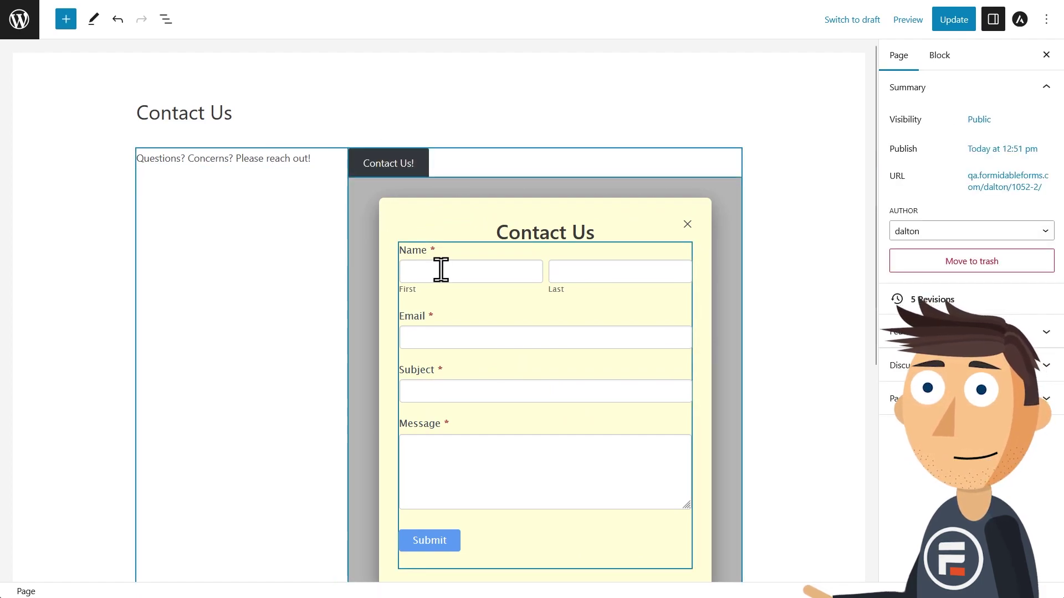
{"action": "left_click", "coordinate": [954, 19]}
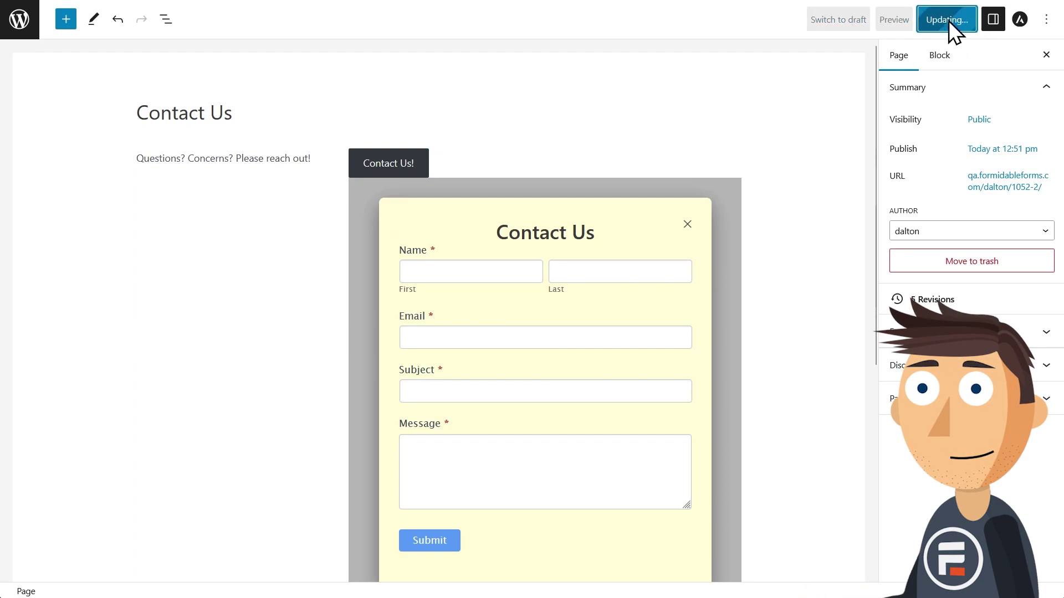
{"action": "left_click", "coordinate": [908, 19]}
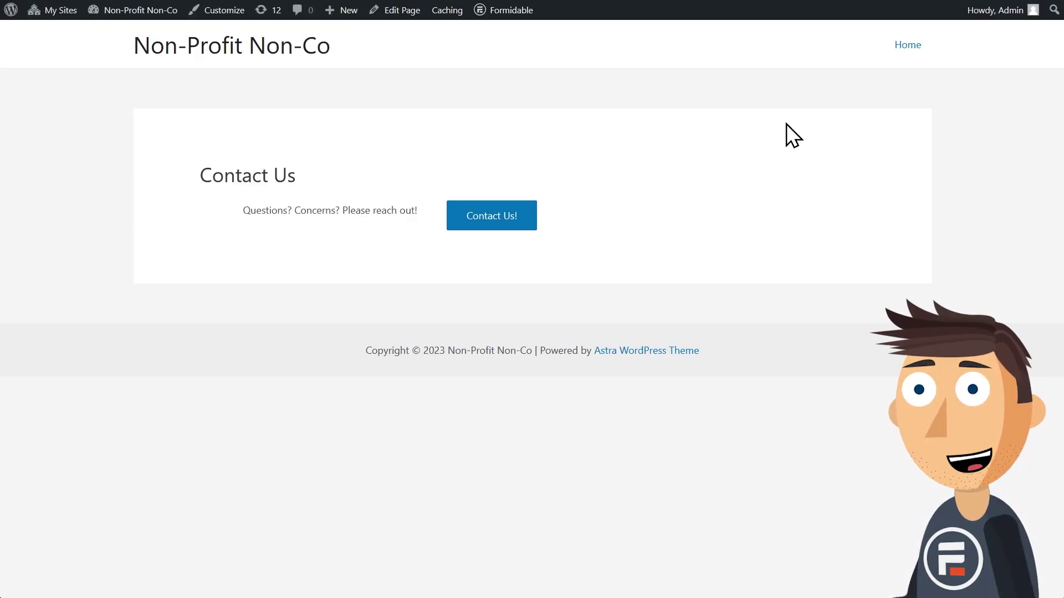
- Open the Contact Us! pop-up, fill the fields with test values and submit
{"action": "left_click", "coordinate": [490, 218]}
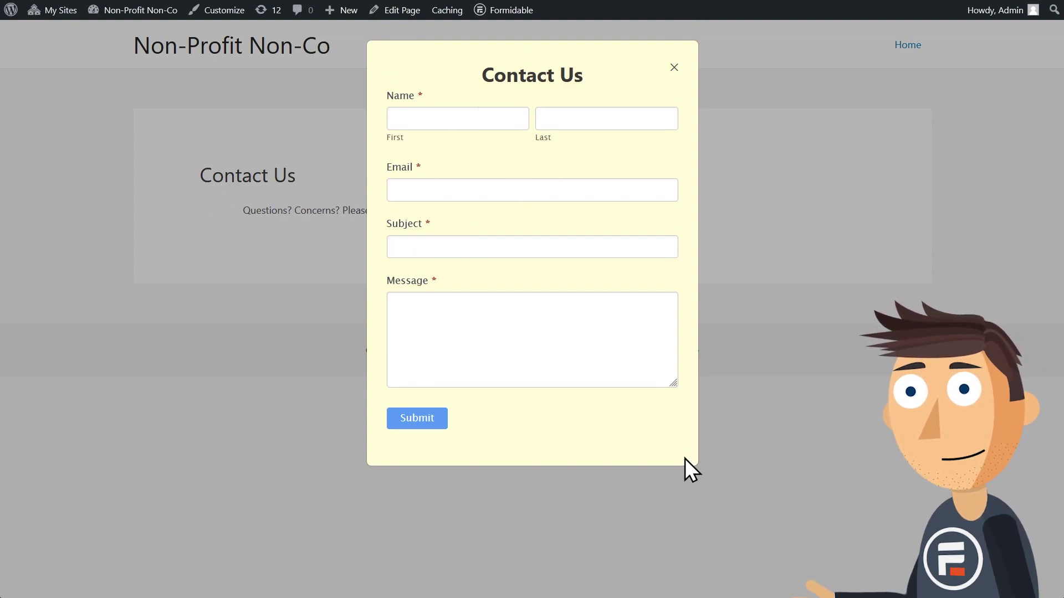
{"action": "type", "text": "test"}
{"action": "left_click", "coordinate": [606, 119]}
{"action": "type", "text": "test"}
{"action": "left_click", "coordinate": [531, 190]}
{"action": "type", "text": "testemail@gmail.com"}
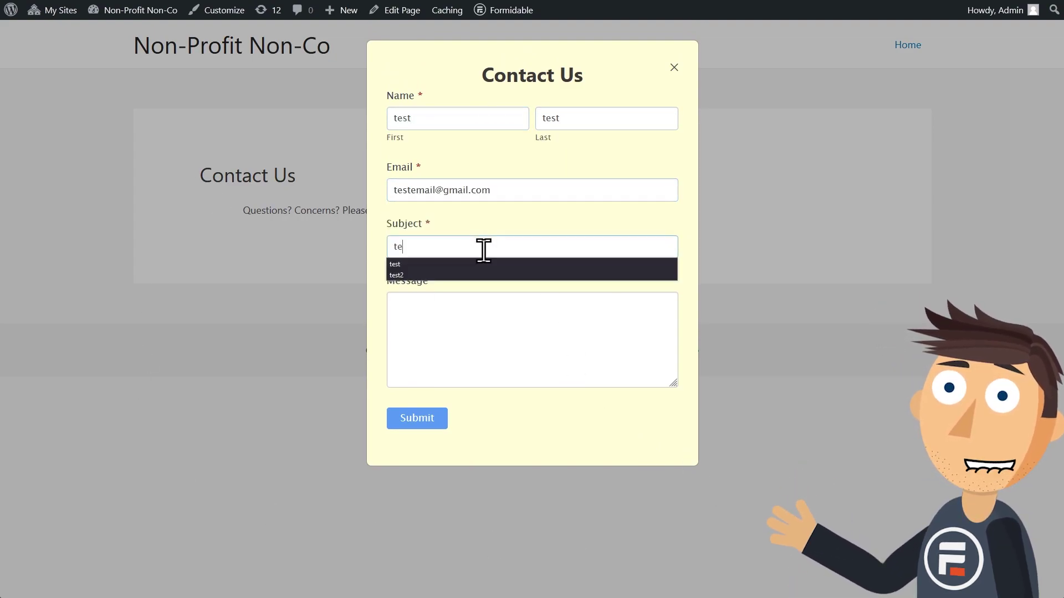
{"action": "left_click", "coordinate": [478, 307]}
{"action": "type", "text": "TESTING"}
{"action": "left_click", "coordinate": [416, 418]}
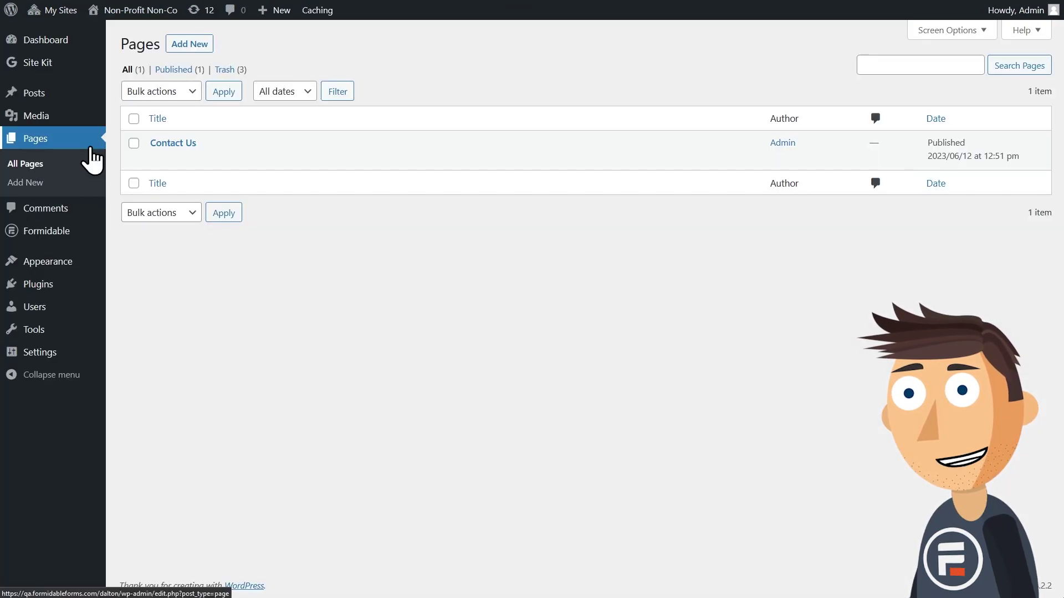
- Tick 'Submit this form with AJAX' in the Contact Us form settings and update
{"action": "left_click", "coordinate": [46, 231]}
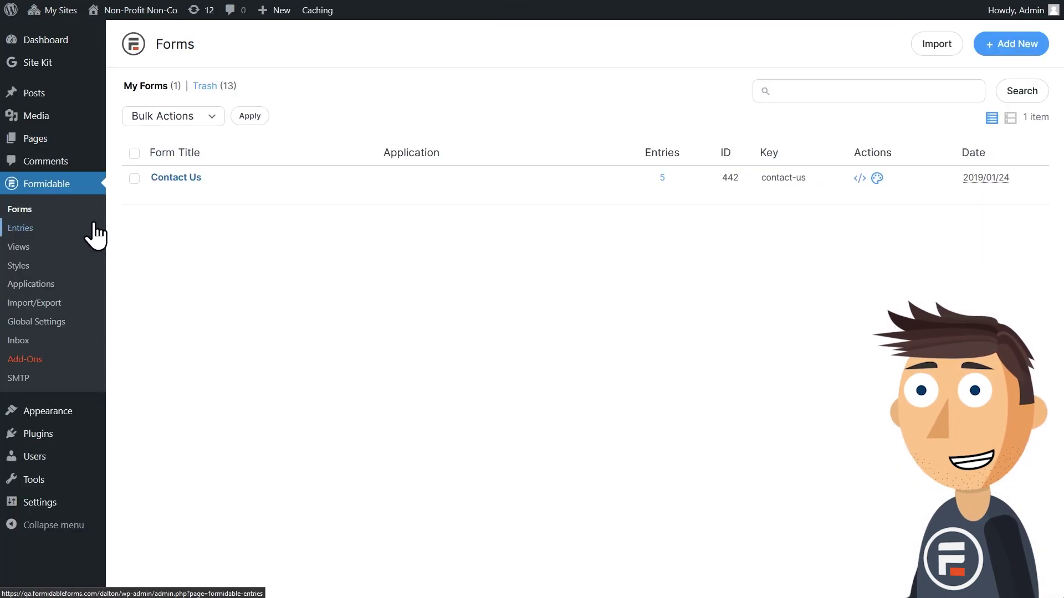
{"action": "left_click", "coordinate": [192, 193]}
{"action": "scroll", "coordinate": [341, 199], "scroll_direction": "down", "scroll_amount": 3}
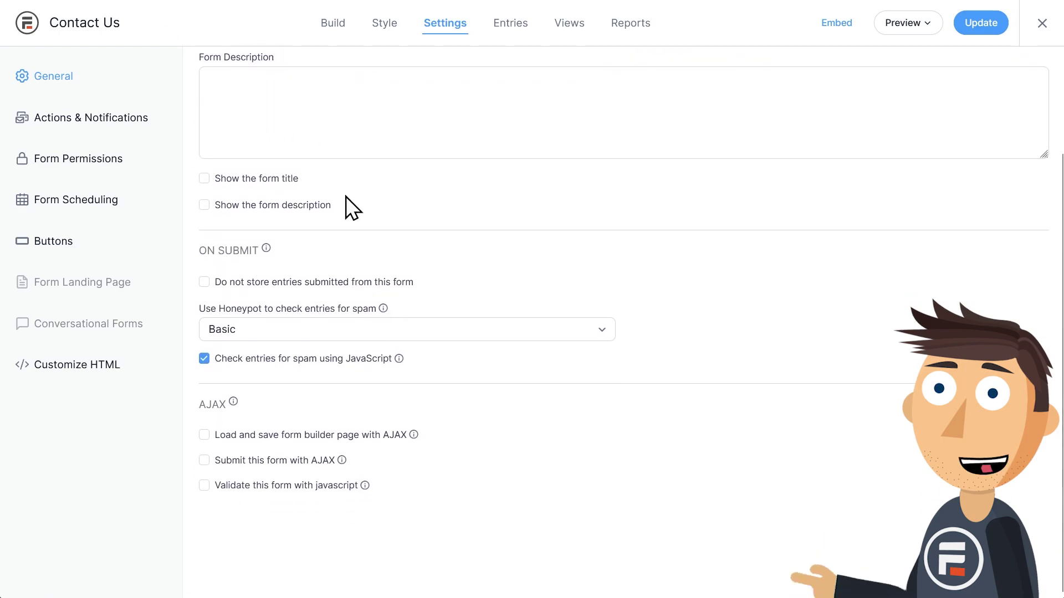
{"action": "left_click", "coordinate": [205, 460]}
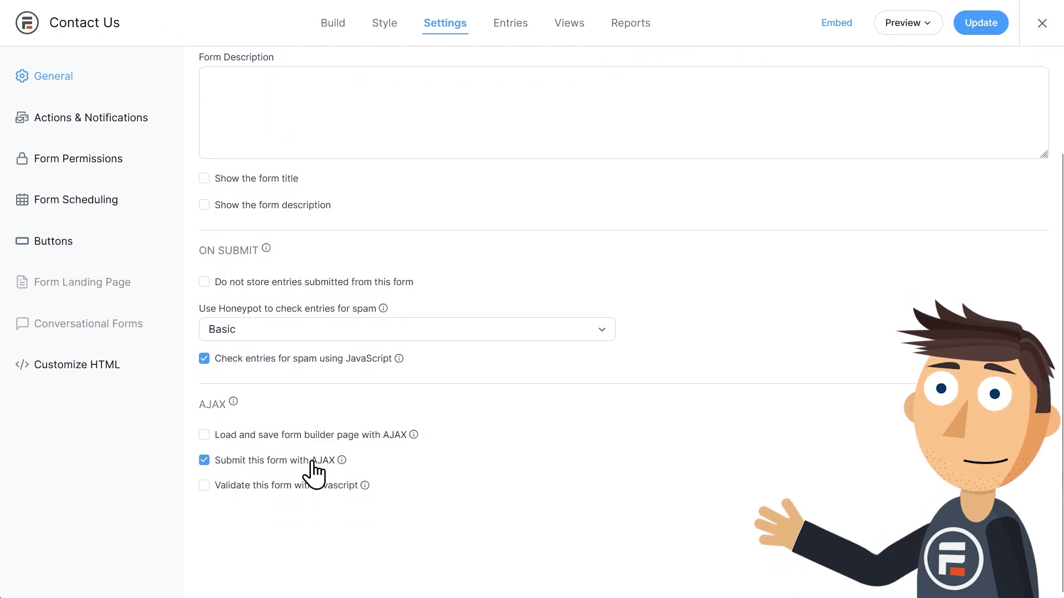
{"action": "scroll", "coordinate": [414, 459], "scroll_direction": "up", "scroll_amount": 3}
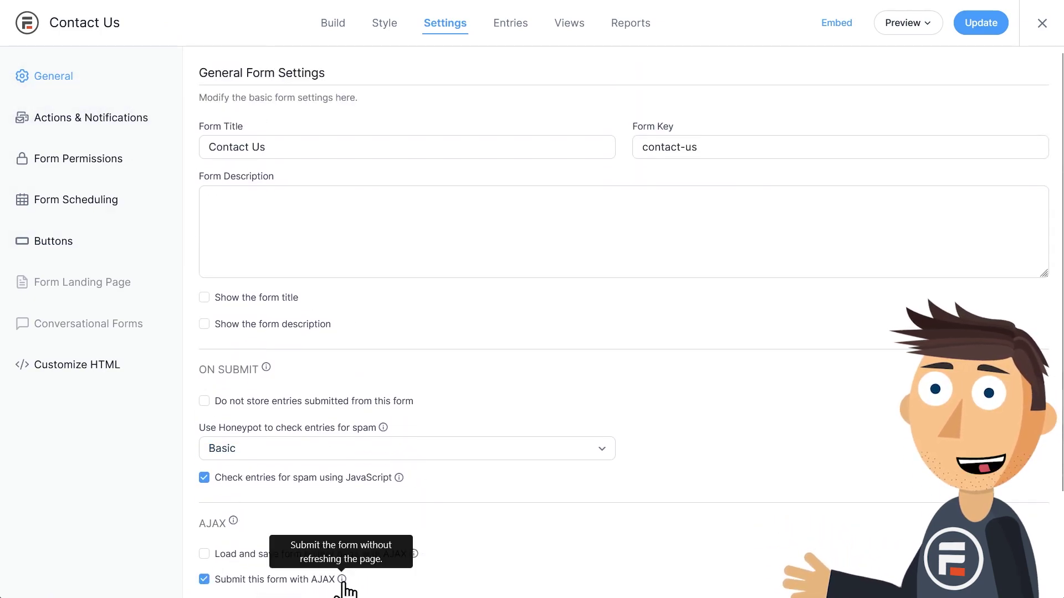
{"action": "left_click", "coordinate": [980, 22]}
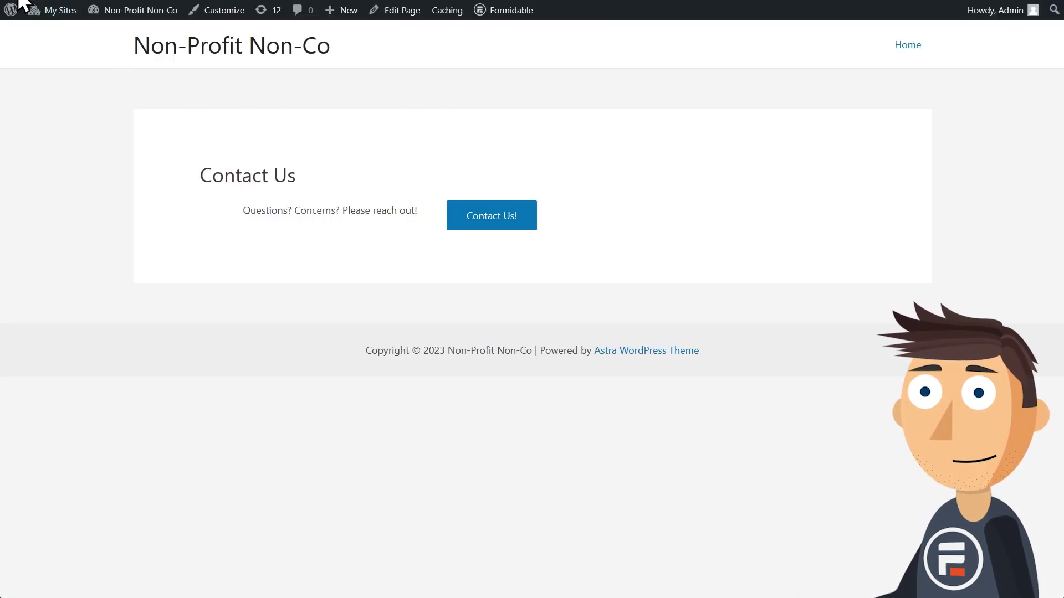
- Open the Contact Us! pop-up again and submit the filled-in message
{"action": "left_click", "coordinate": [507, 199]}
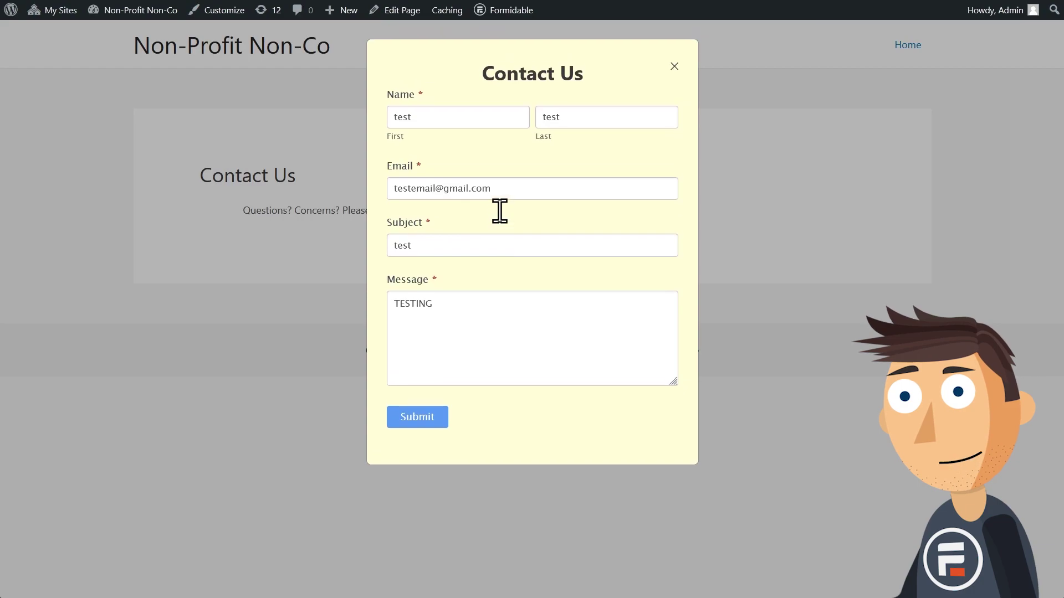
{"action": "left_click", "coordinate": [420, 418]}
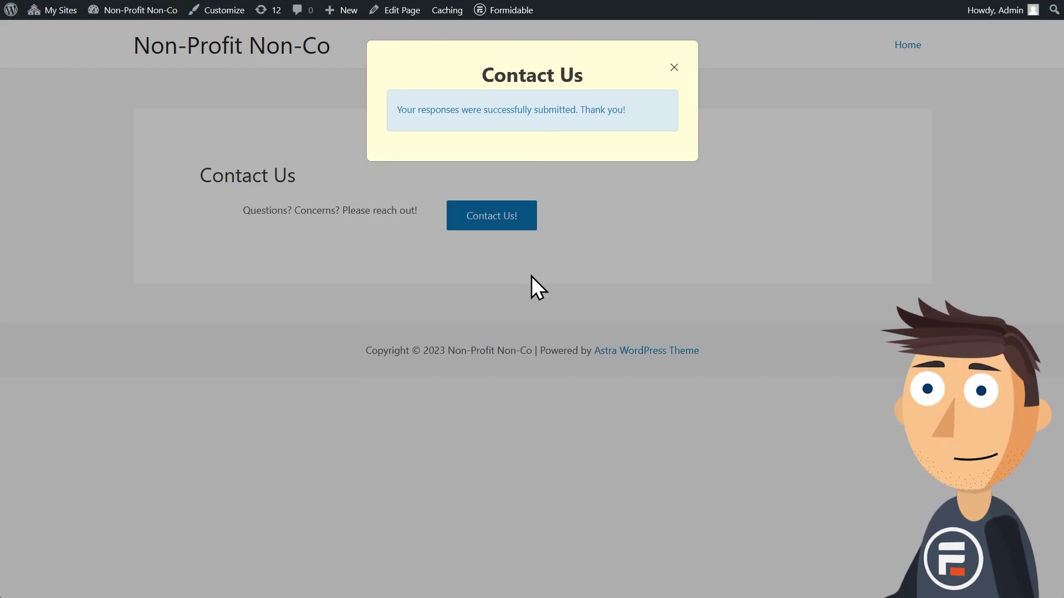